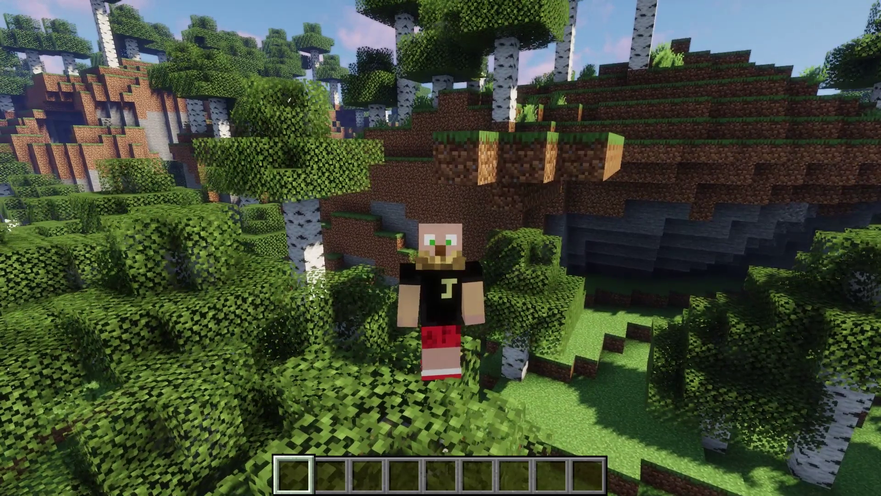
# Resend 'bad word' in Minecraft chat to trigger the anti swear blindness warning.
pyautogui.press('t')
pyautogui.press('Up')
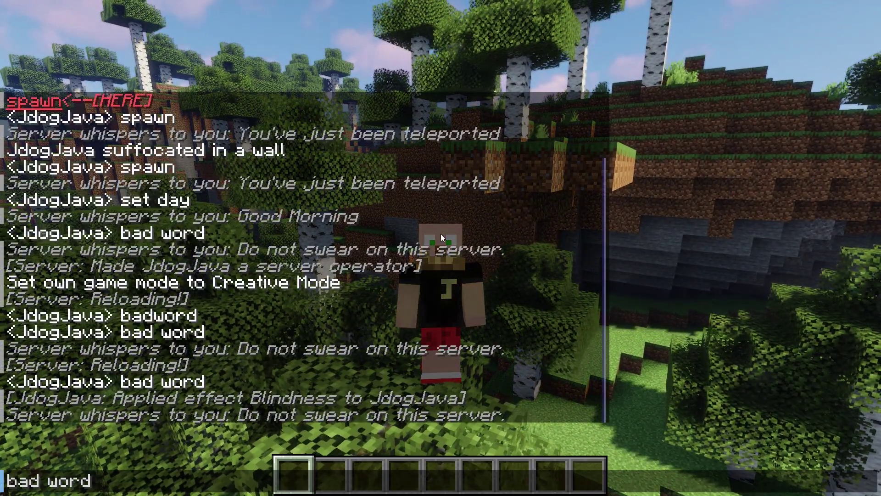
pyautogui.press('Return')
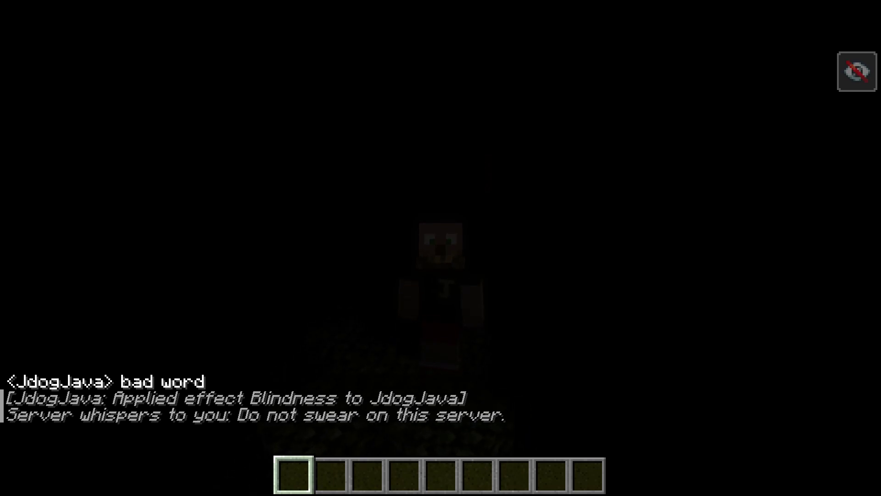
# Send 'set day' and 'spawn' in chat to set time to 1000 and teleport to spawn.
pyautogui.write('t')
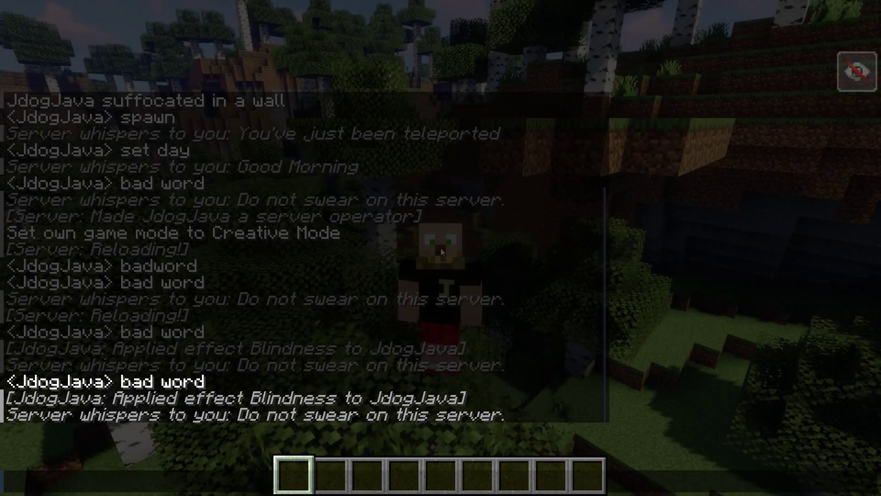
pyautogui.write('set day')
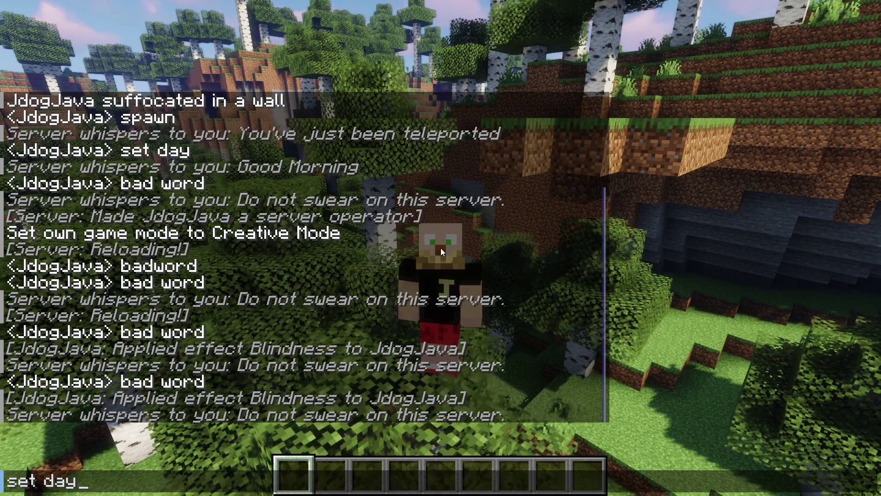
pyautogui.press('Return')
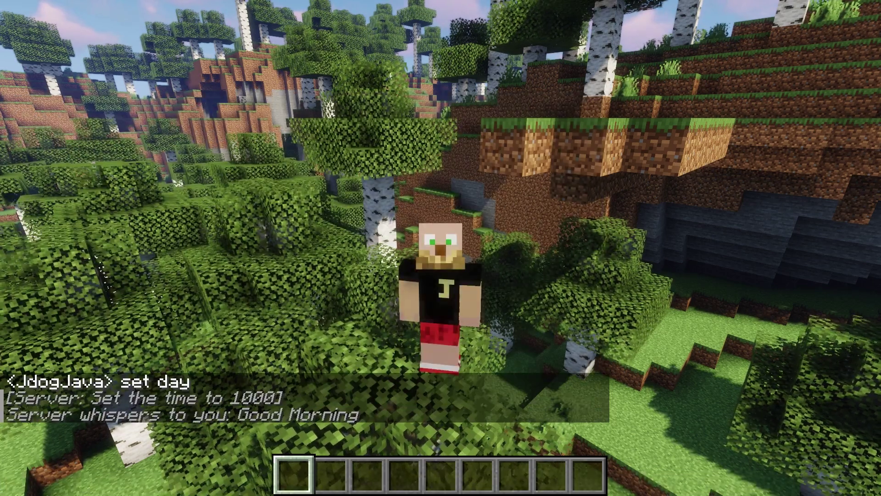
pyautogui.write('tspawn')
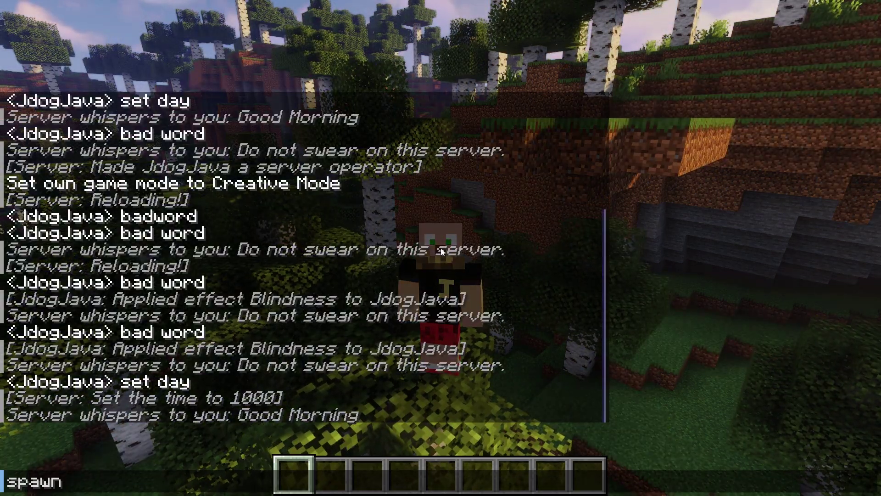
pyautogui.press('Return')
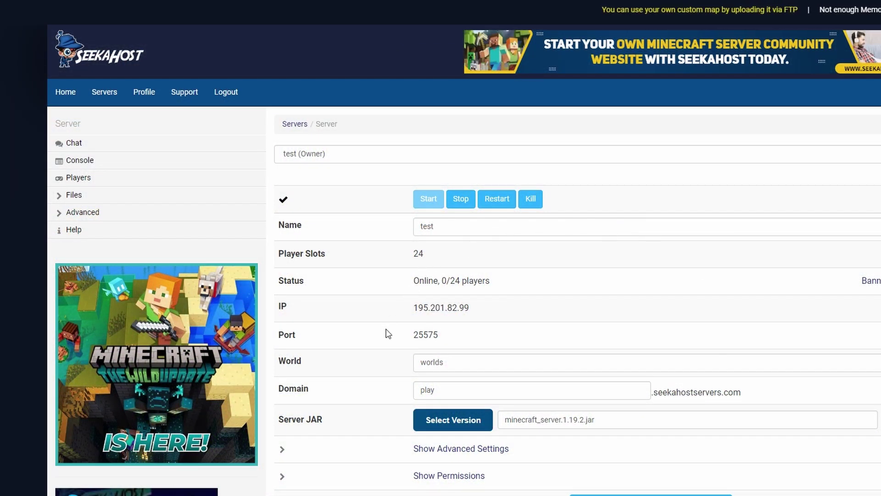
# Open the Commands list under Advanced in the server sidebar for server 'test'.
pyautogui.click(82, 214)
pyautogui.click(83, 234)
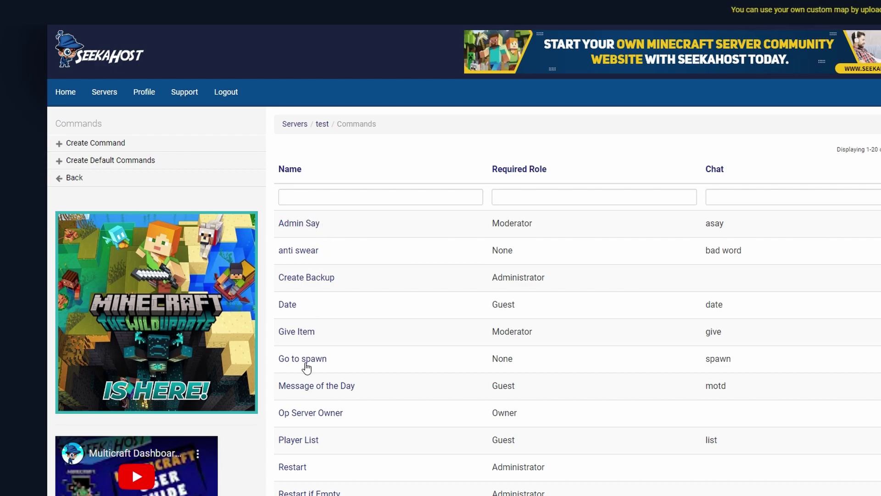
pyautogui.click(93, 144)
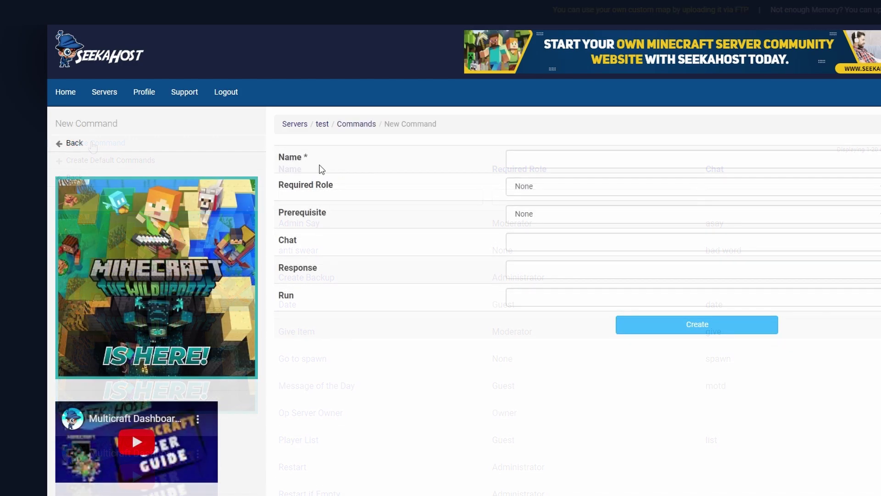
pyautogui.click(543, 190)
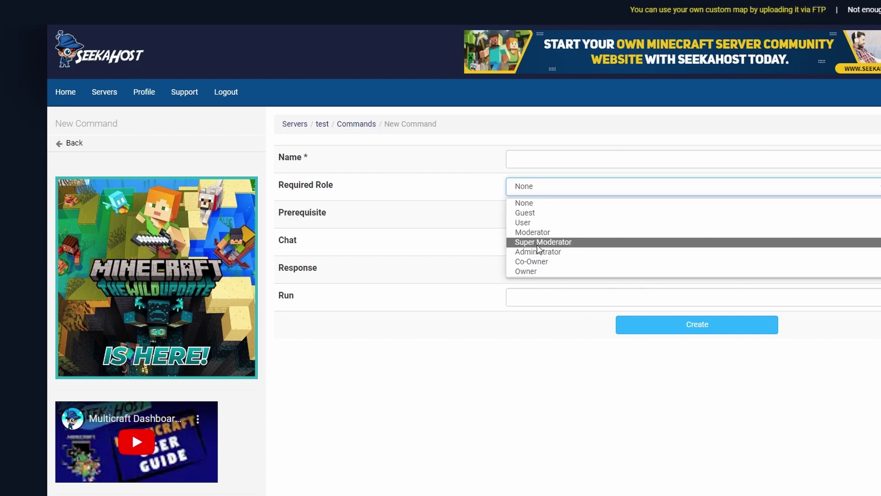
pyautogui.click(548, 217)
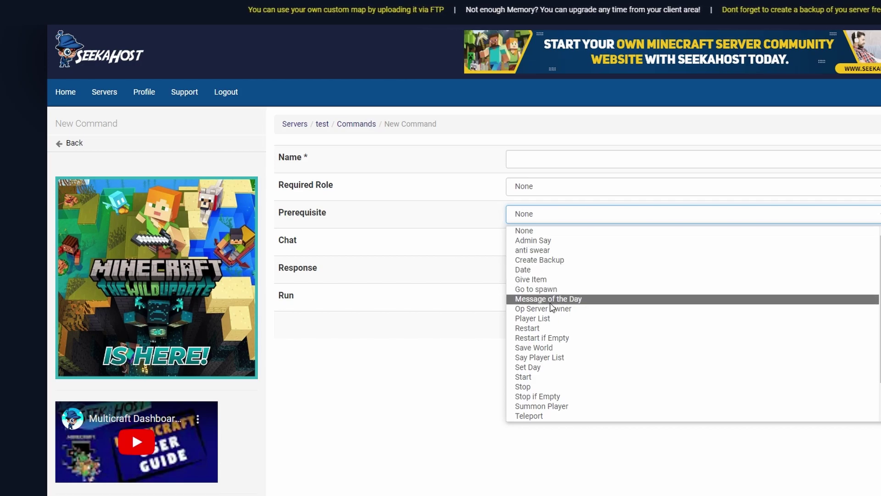
pyautogui.click(509, 242)
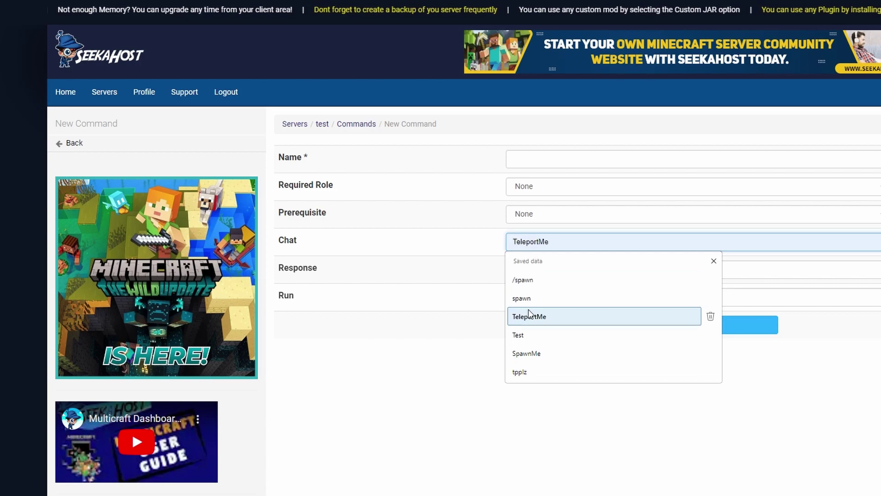
pyautogui.click(528, 268)
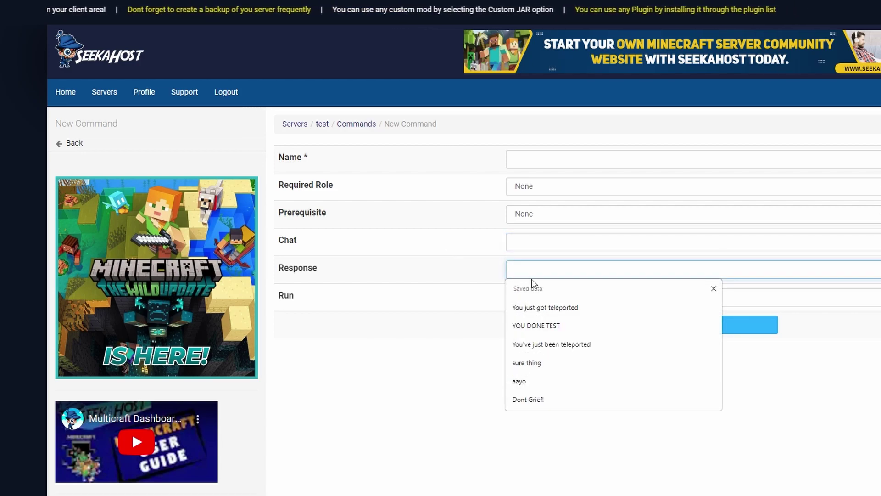
pyautogui.click(531, 297)
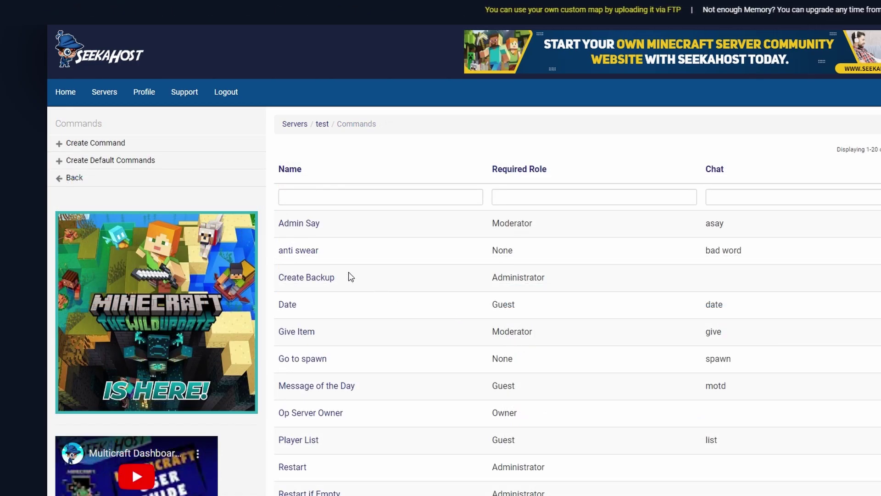
# Review the anti swear command: name, role None, prerequisite None, chat trigger 'bad word'.
pyautogui.click(298, 250)
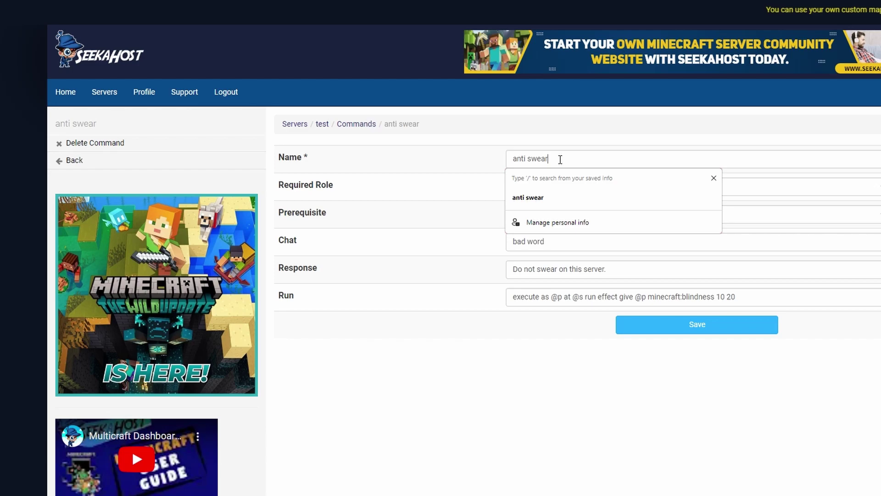
pyautogui.moveTo(560, 158); pyautogui.dragTo(495, 167)
pyautogui.click(482, 167)
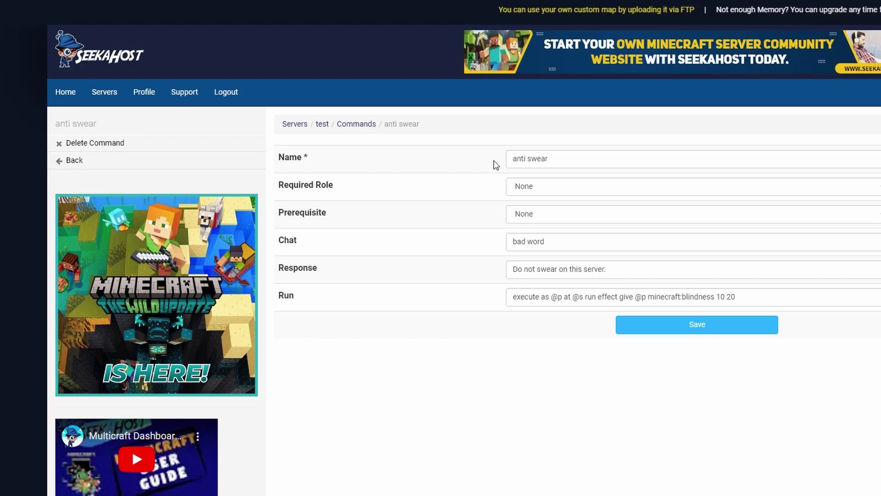
pyautogui.click(554, 189)
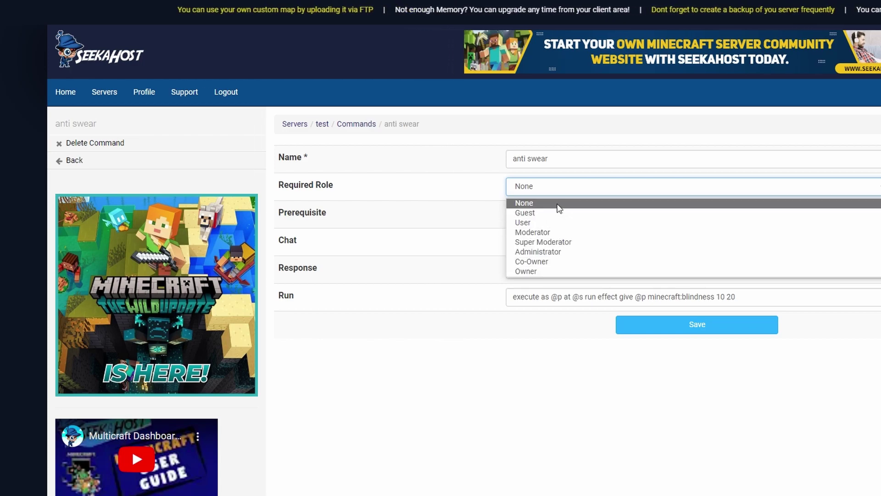
pyautogui.click(466, 191)
pyautogui.click(545, 218)
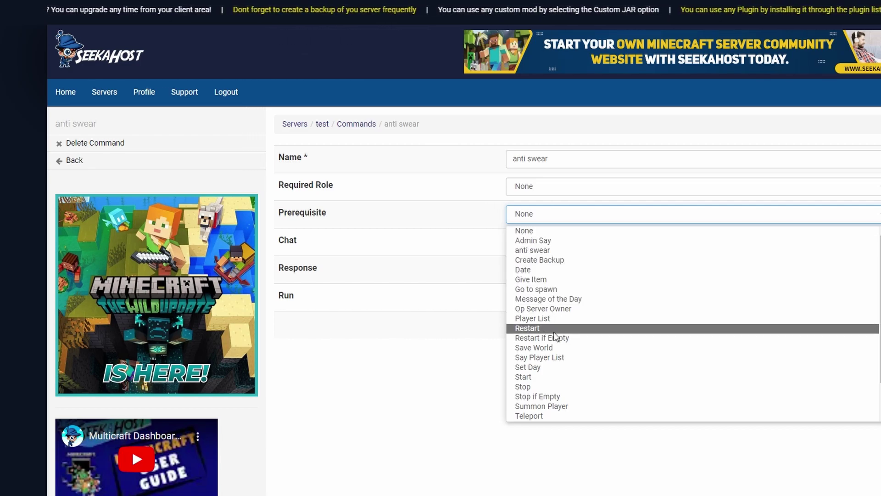
pyautogui.click(457, 238)
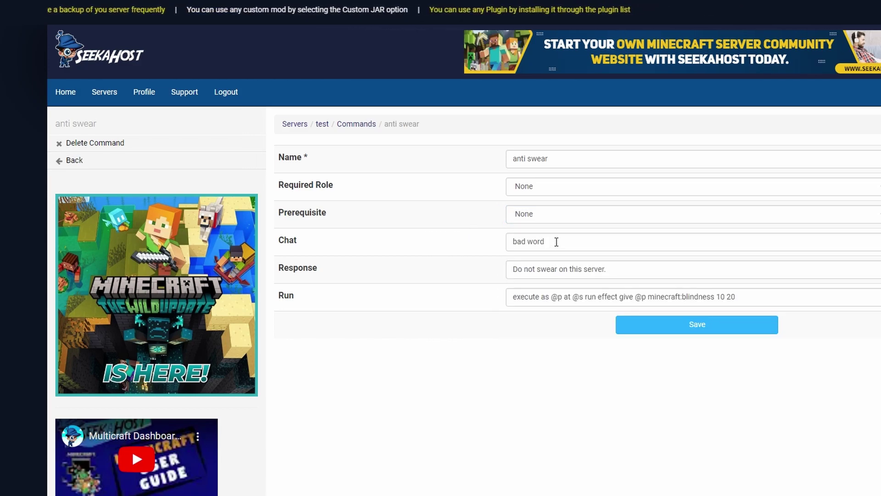
pyautogui.moveTo(556, 242); pyautogui.dragTo(508, 252)
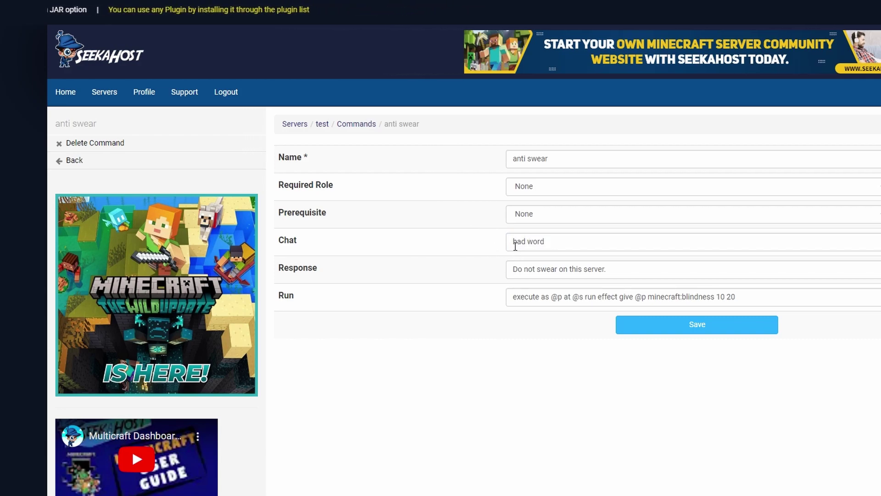
pyautogui.moveTo(552, 240); pyautogui.dragTo(497, 248)
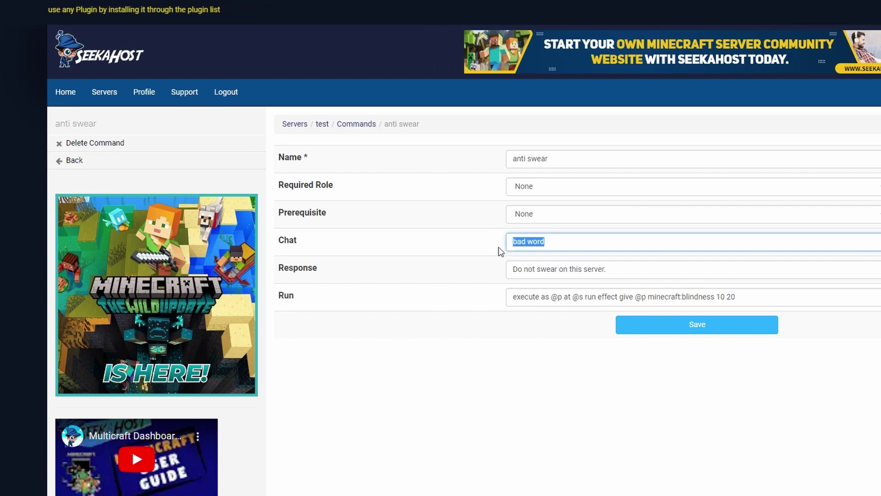
pyautogui.click(481, 239)
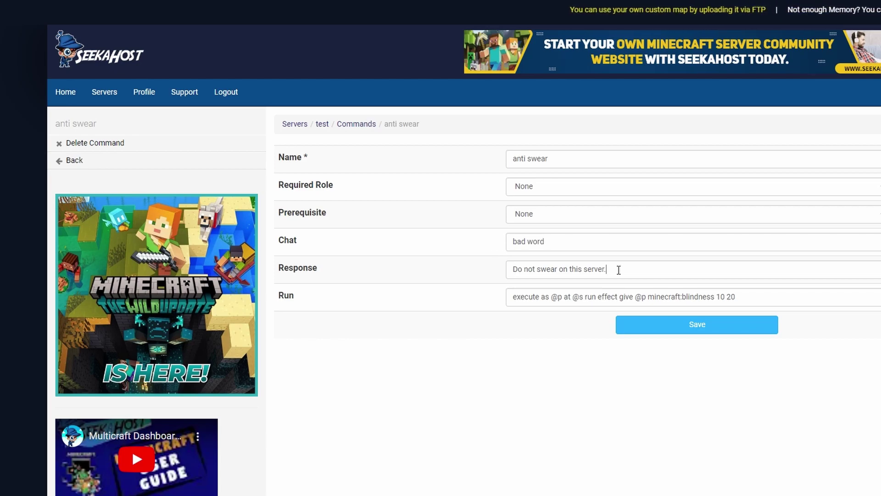
pyautogui.moveTo(619, 269)
pyautogui.mouseDown()
pyautogui.moveTo(552, 290)
pyautogui.moveTo(502, 277)
pyautogui.moveTo(513, 269)
pyautogui.moveTo(627, 269)
pyautogui.mouseUp()
pyautogui.click(476, 275)
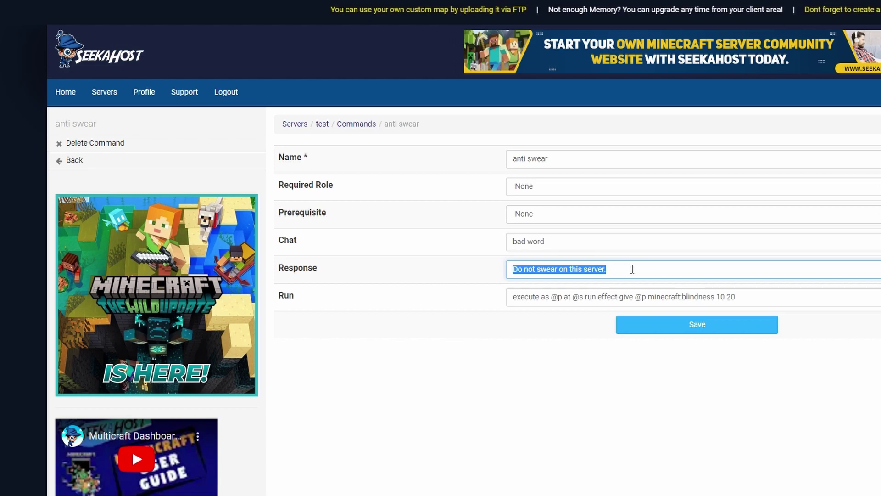
pyautogui.click(630, 268)
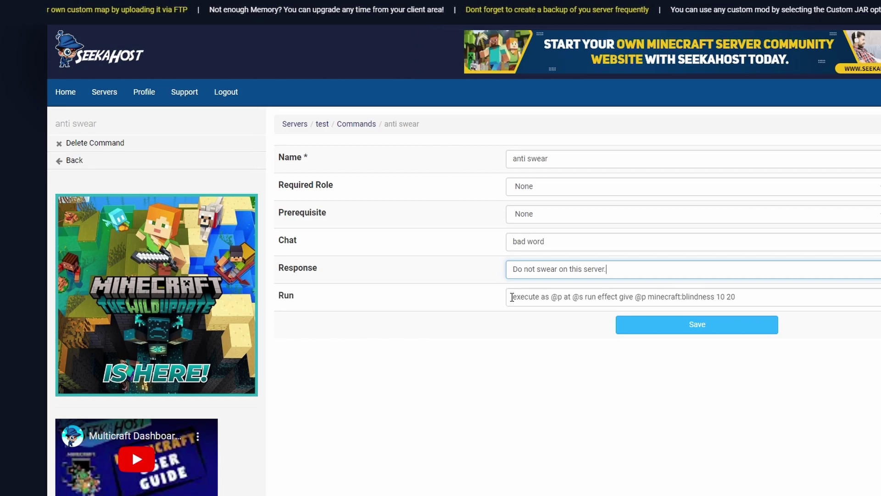
pyautogui.moveTo(512, 296); pyautogui.dragTo(756, 300)
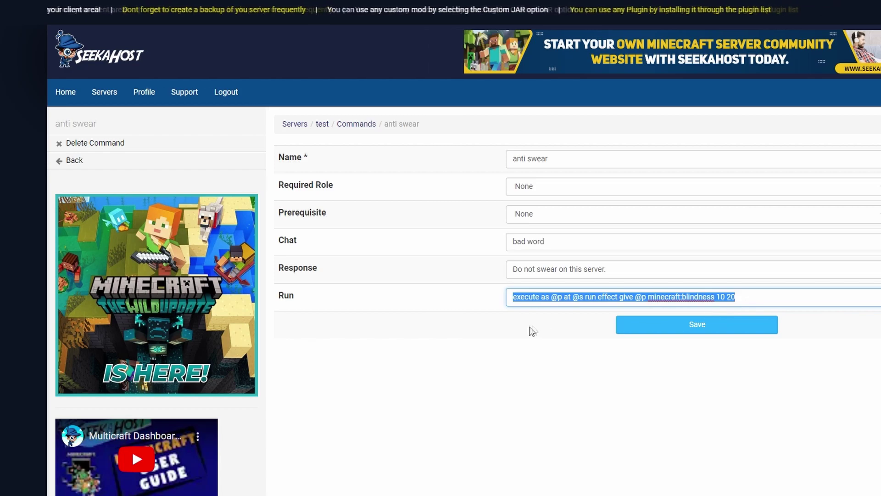
pyautogui.click(537, 330)
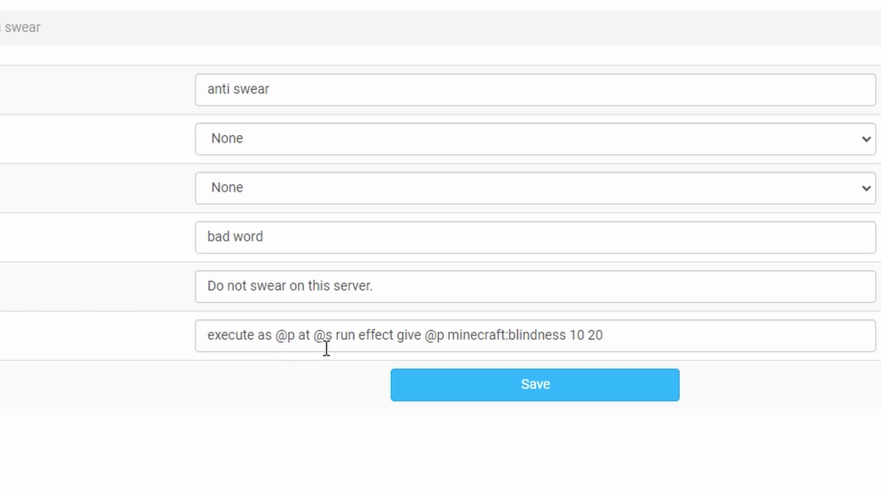
pyautogui.click(351, 340)
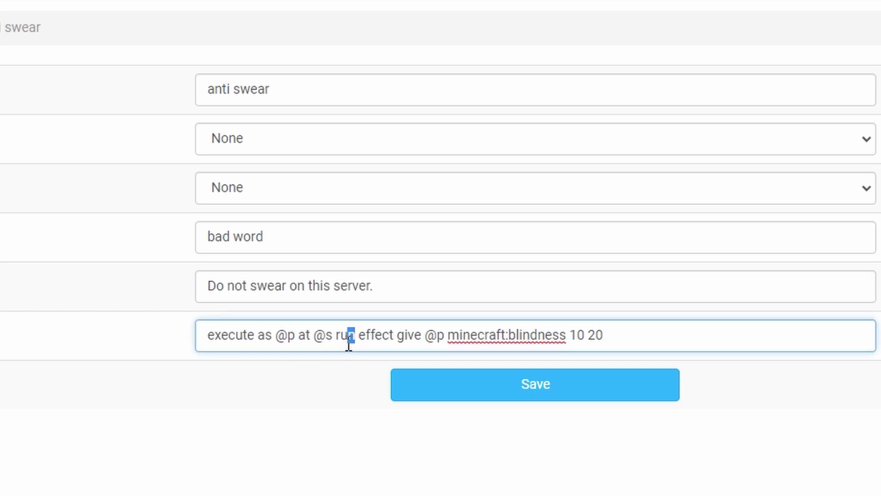
pyautogui.doubleClick(345, 340)
pyautogui.click(334, 370)
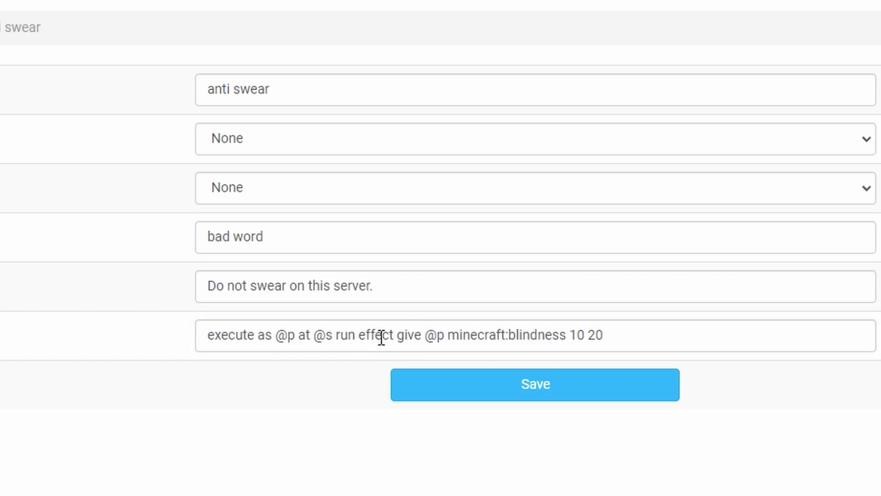
pyautogui.click(357, 335)
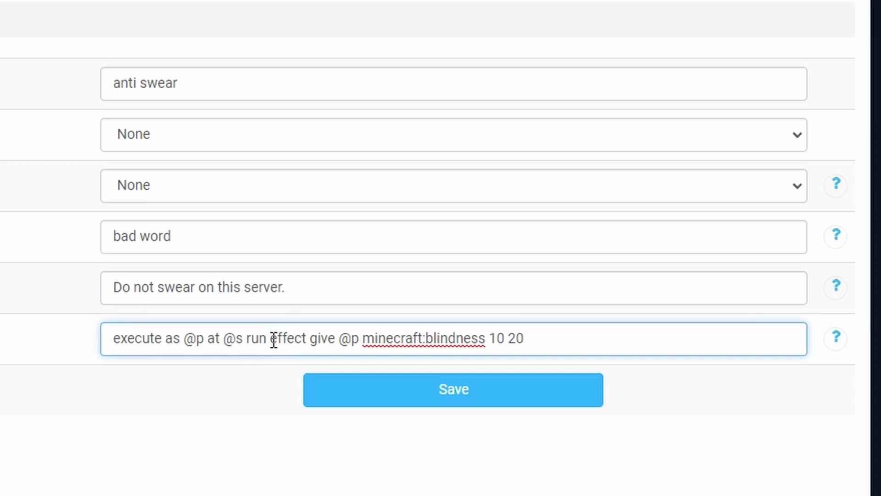
pyautogui.doubleClick(275, 338)
pyautogui.moveTo(323, 349); pyautogui.dragTo(360, 351)
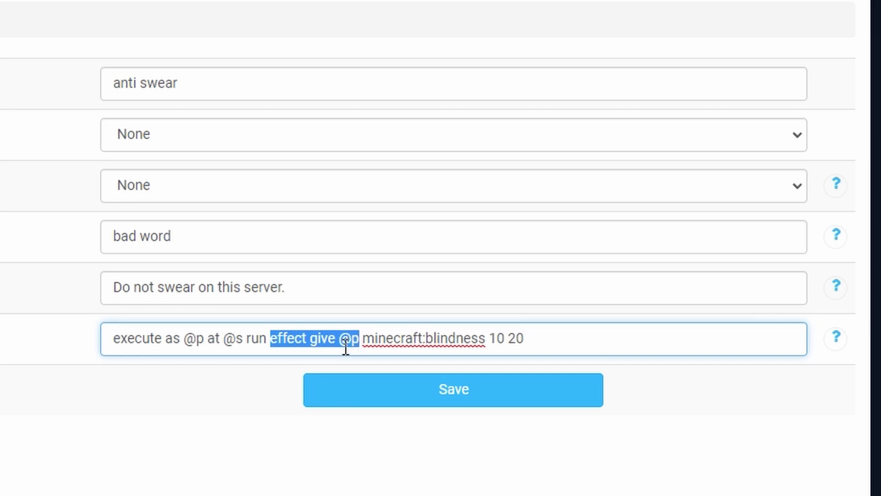
pyautogui.click(346, 349)
pyautogui.doubleClick(189, 339)
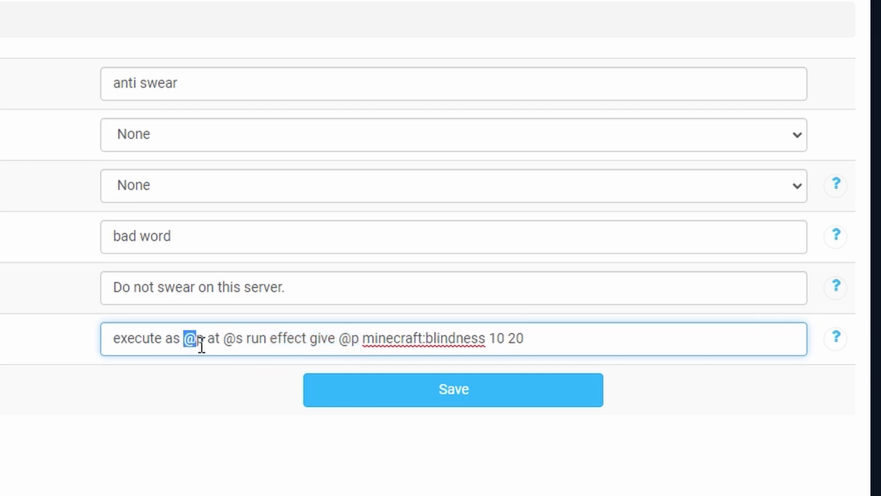
pyautogui.click(285, 356)
pyautogui.moveTo(108, 348); pyautogui.dragTo(366, 342)
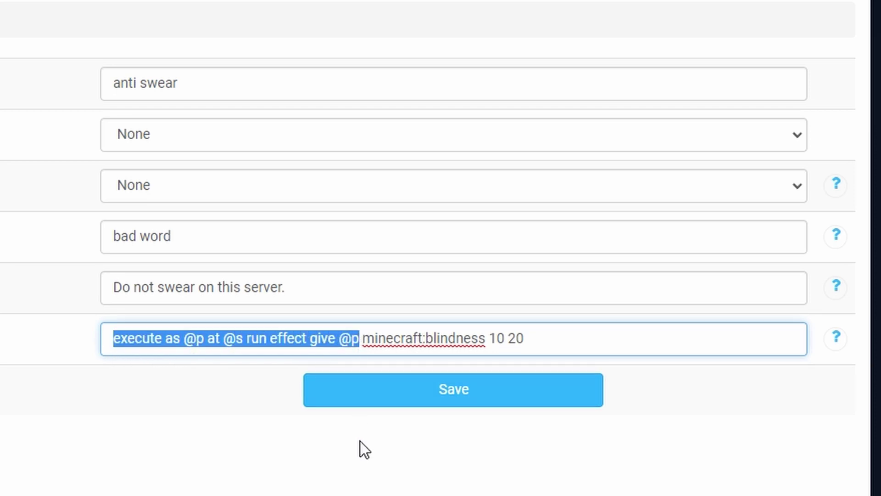
pyautogui.moveTo(360, 342); pyautogui.dragTo(526, 344)
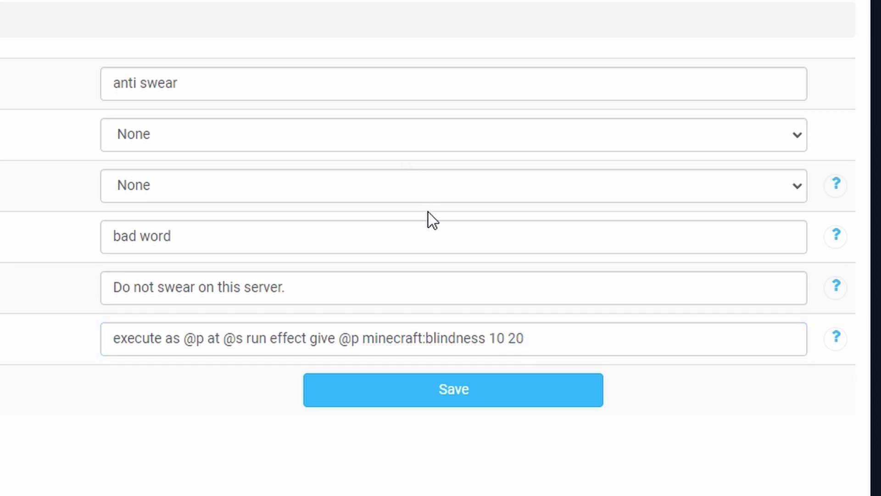
# Save anti swear, run 'reload' in the server console, and open the Go to spawn command.
pyautogui.click(460, 406)
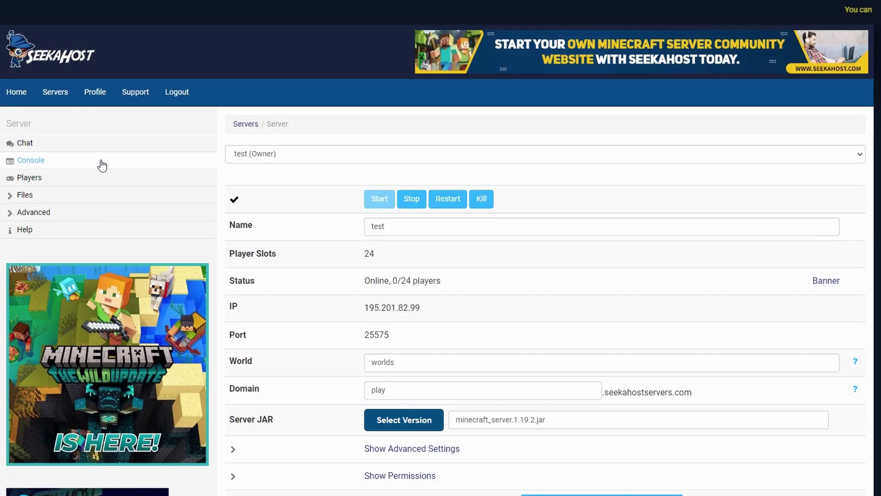
pyautogui.click(98, 161)
pyautogui.click(453, 420)
pyautogui.write('reload')
pyautogui.press('Return')
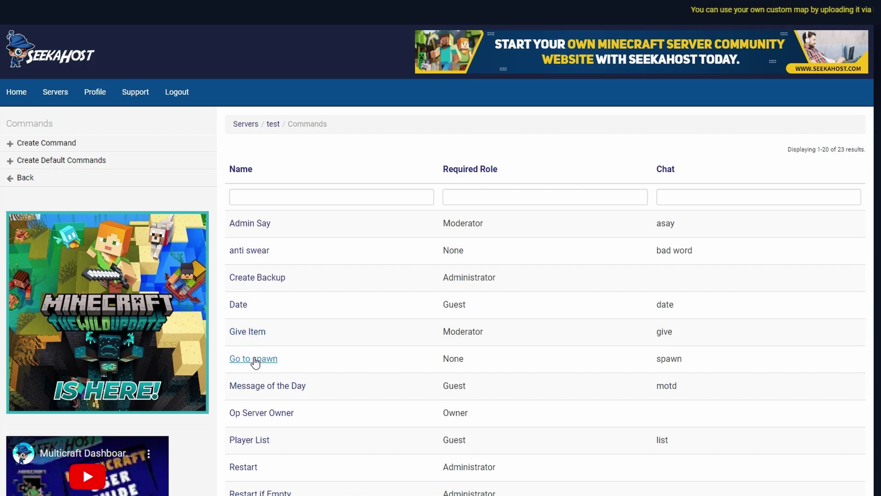
pyautogui.click(255, 359)
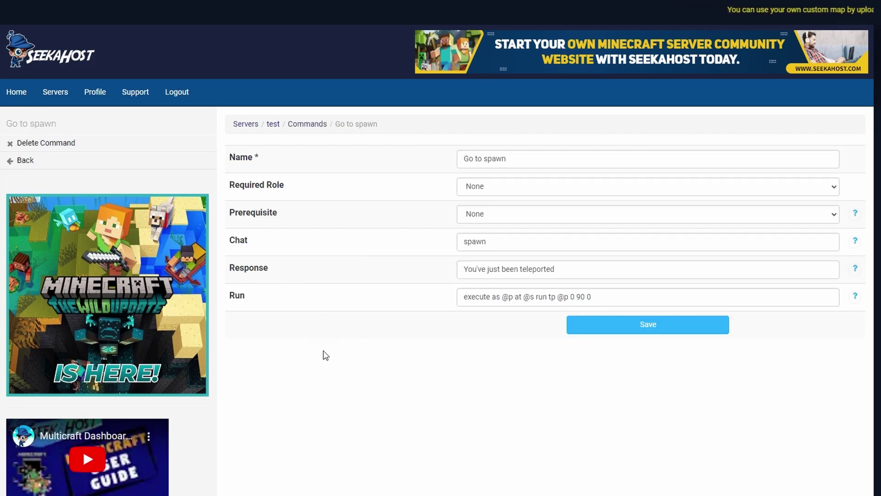
# Review the Go to spawn name, None prerequisite and 'spawn' chat trigger, typing 'me' after it.
pyautogui.click(25, 160)
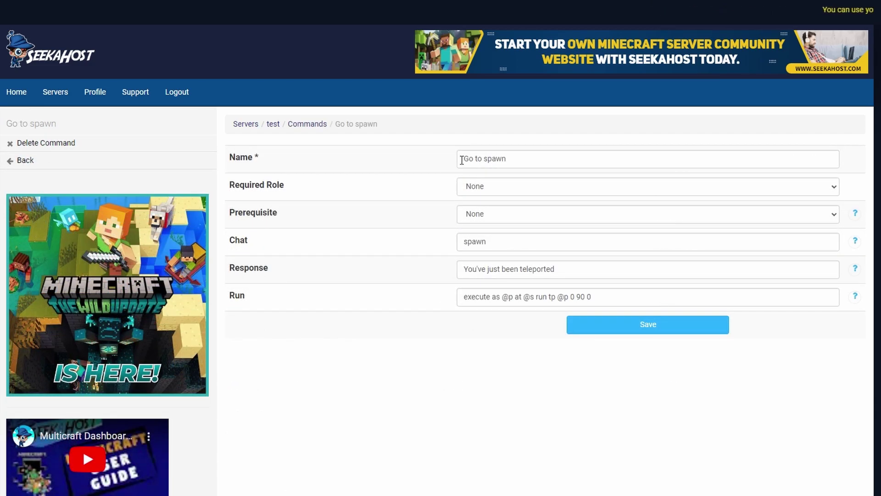
pyautogui.tripleClick(514, 164)
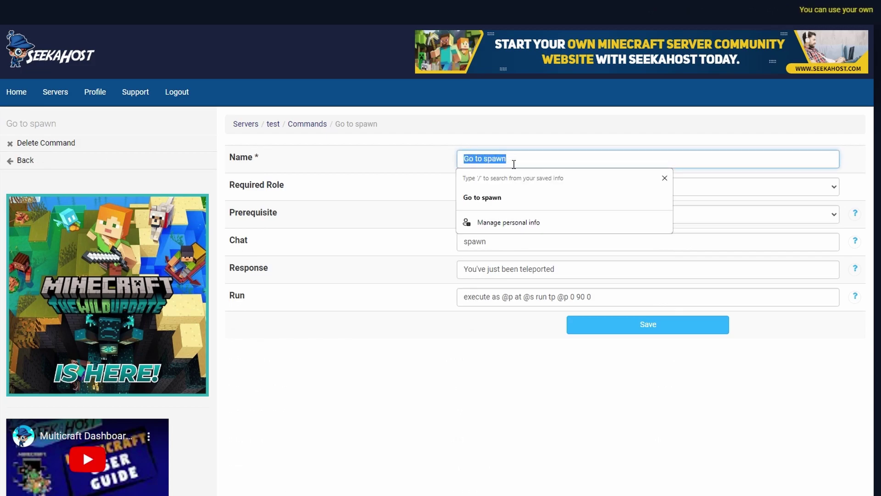
pyautogui.click(416, 171)
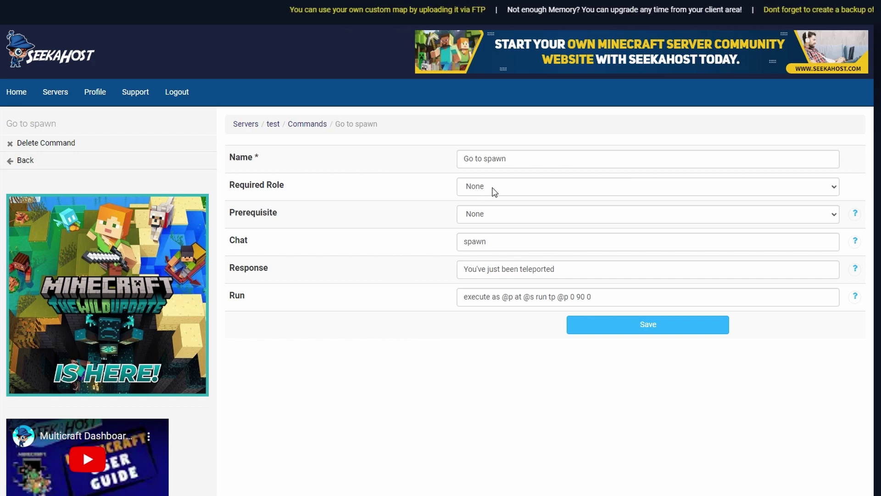
pyautogui.click(477, 216)
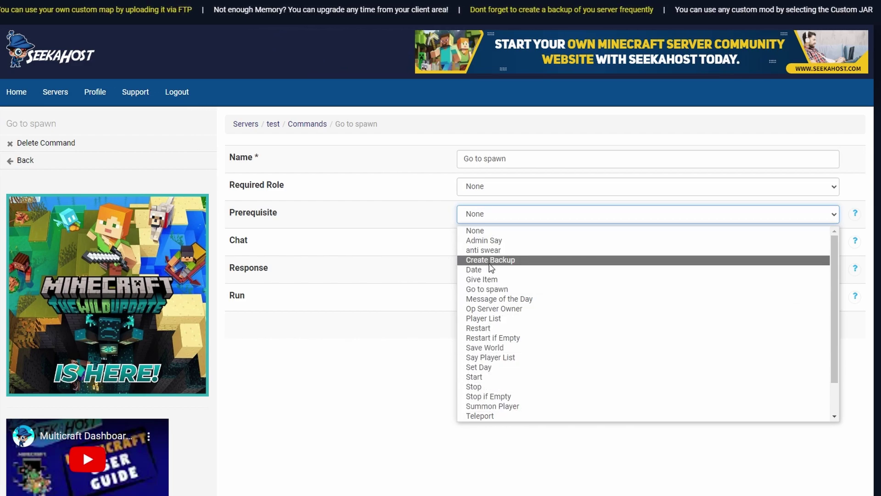
pyautogui.click(433, 215)
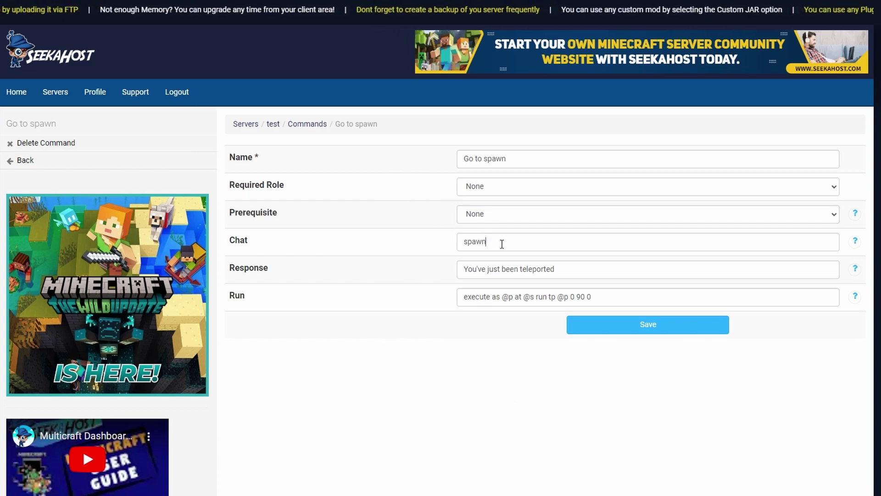
pyautogui.click(502, 244)
pyautogui.click(473, 242)
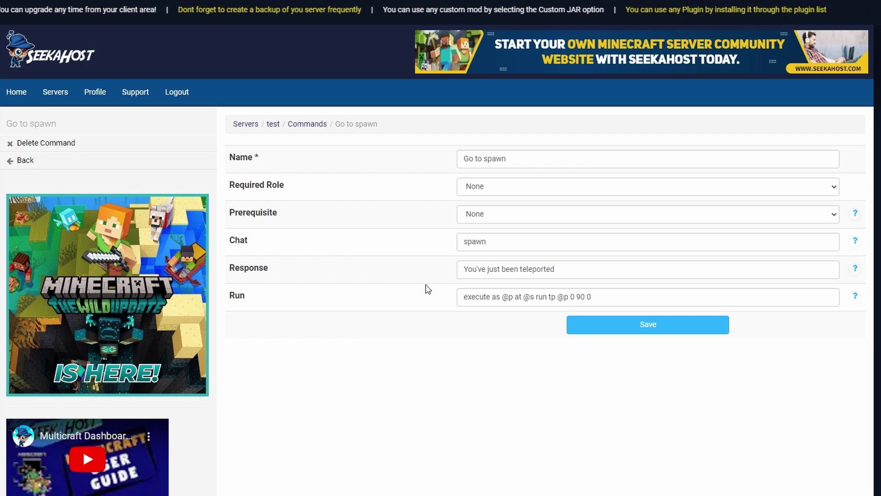
pyautogui.doubleClick(500, 243)
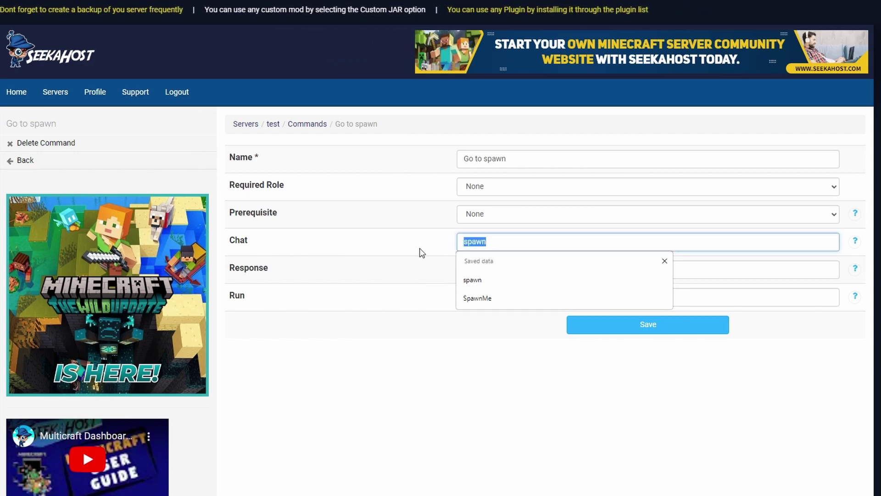
pyautogui.click(516, 244)
pyautogui.write('me')
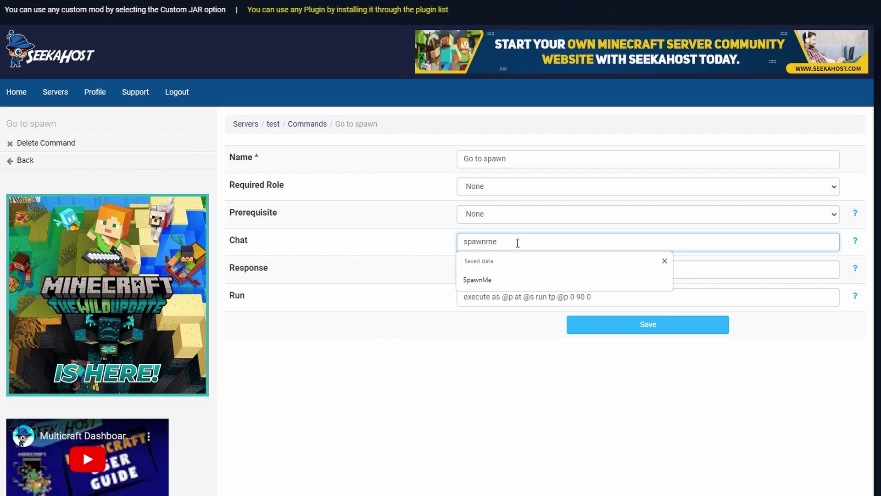
pyautogui.click(389, 242)
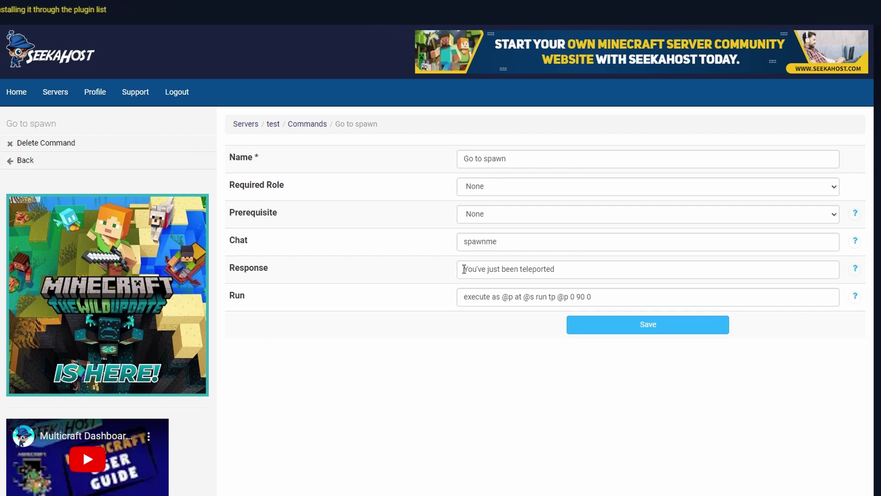
# Highlight the teleport response and the execute and tp 0 90 0 parts of the Run command.
pyautogui.moveTo(464, 269); pyautogui.dragTo(591, 284)
pyautogui.click(589, 271)
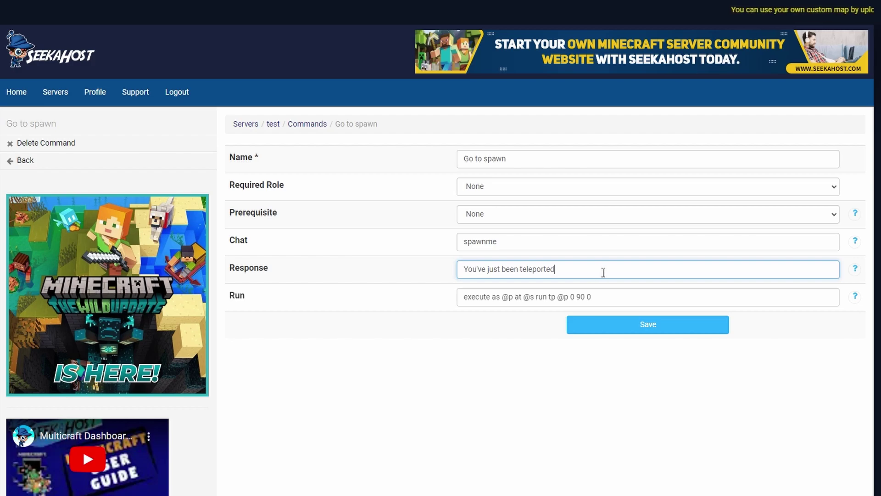
pyautogui.moveTo(462, 298); pyautogui.dragTo(605, 305)
pyautogui.click(555, 292)
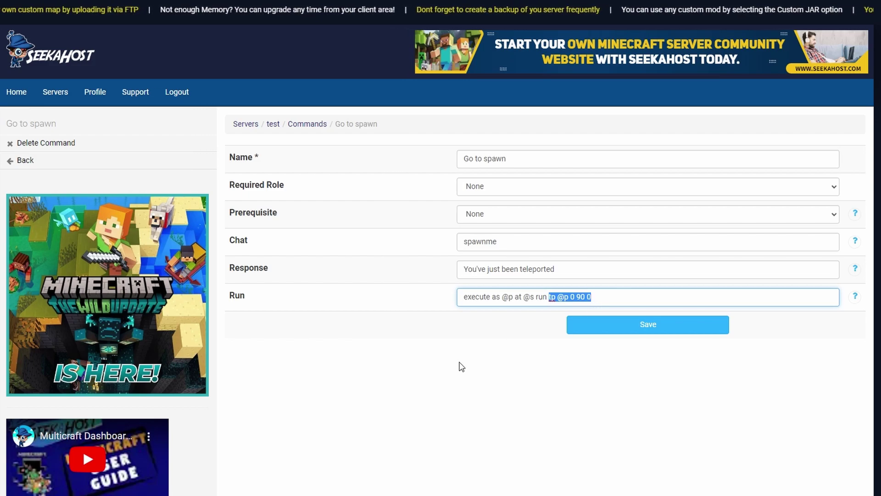
pyautogui.click(461, 367)
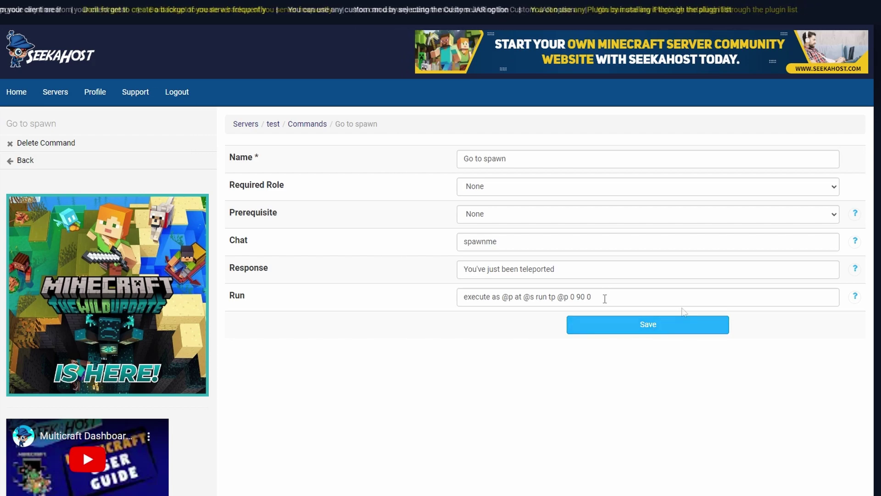
pyautogui.moveTo(599, 297); pyautogui.dragTo(567, 305)
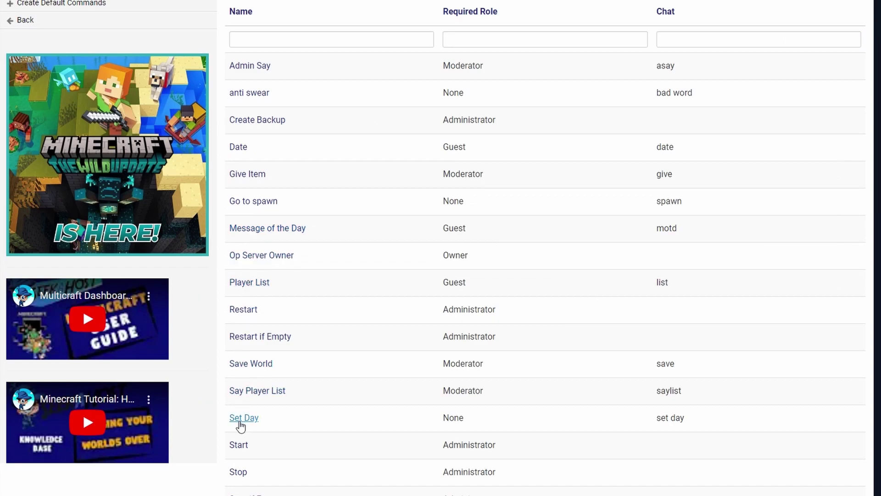
# Open Set Day and review its name, 'set day' chat trigger and Good Morning response.
pyautogui.click(240, 418)
pyautogui.moveTo(461, 156); pyautogui.dragTo(523, 160)
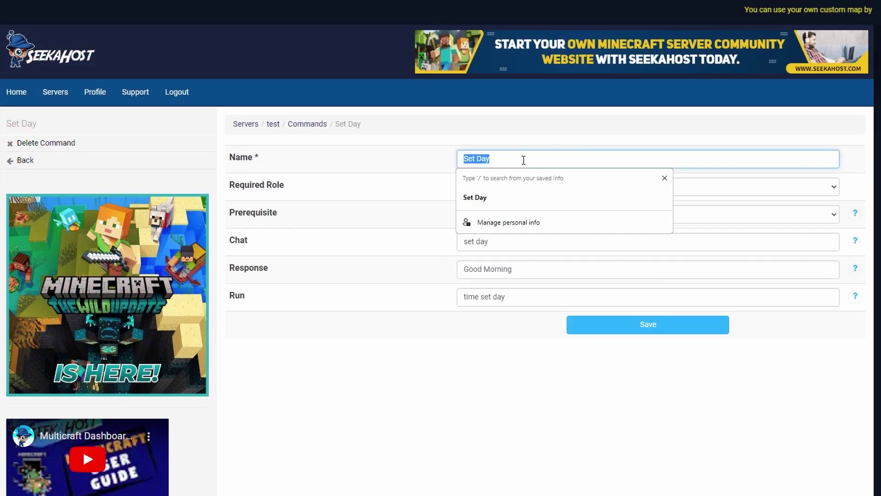
pyautogui.click(433, 166)
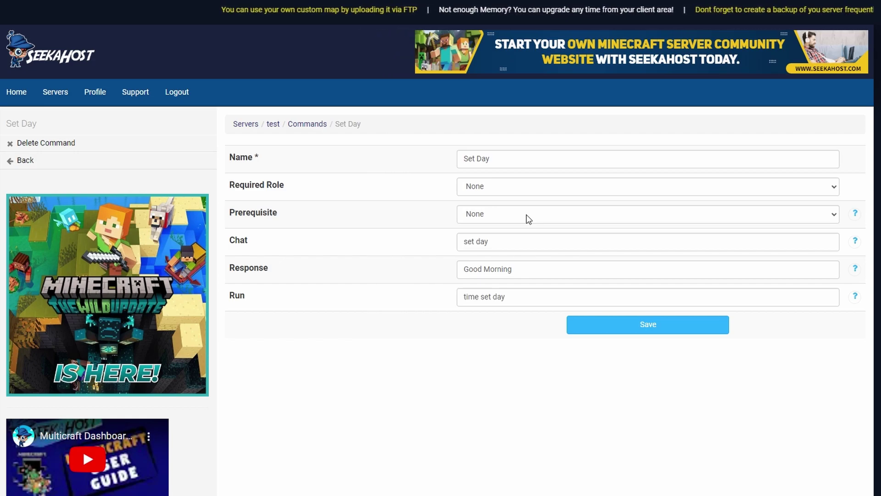
pyautogui.moveTo(505, 244); pyautogui.dragTo(435, 252)
pyautogui.click(435, 252)
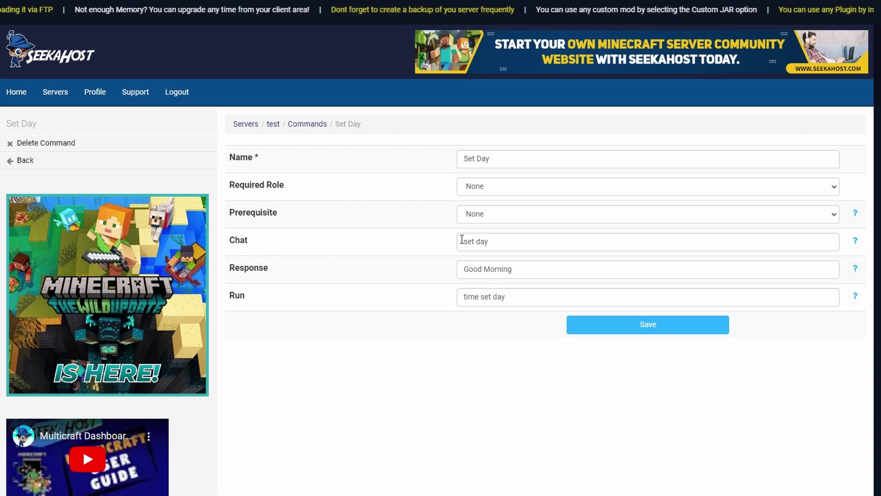
pyautogui.moveTo(463, 244); pyautogui.dragTo(512, 246)
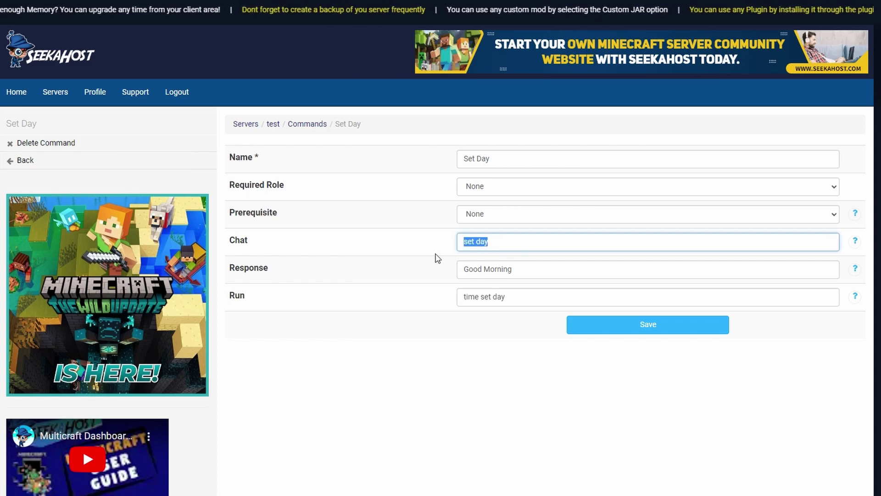
pyautogui.click(437, 258)
pyautogui.moveTo(464, 268); pyautogui.dragTo(521, 270)
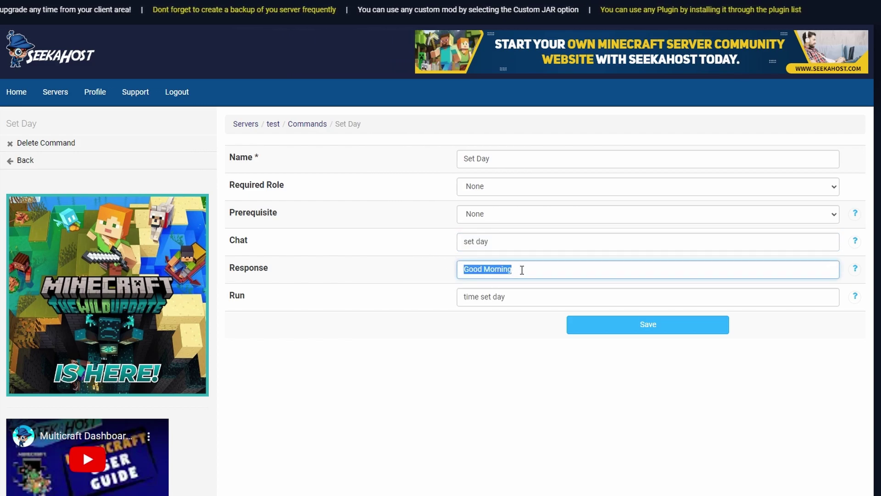
pyautogui.click(550, 269)
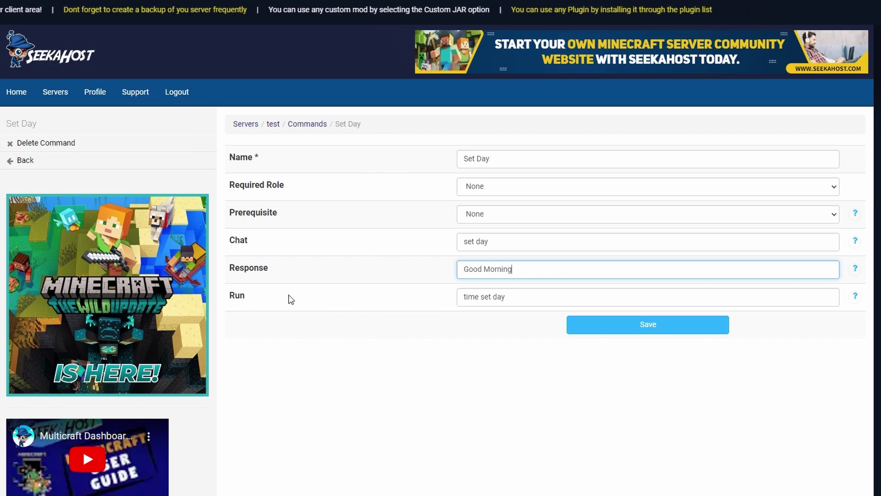
# Change the Run action from 'time set day' to 'time set night'.
pyautogui.moveTo(462, 297); pyautogui.dragTo(508, 297)
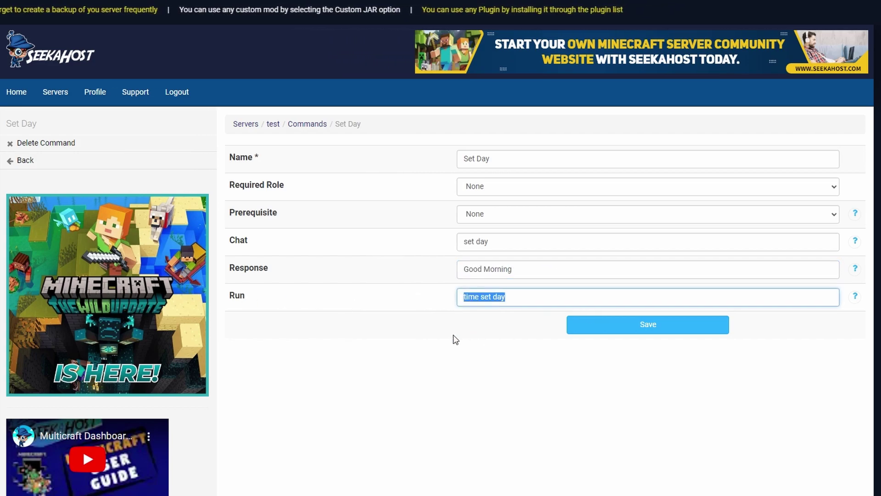
pyautogui.click(455, 339)
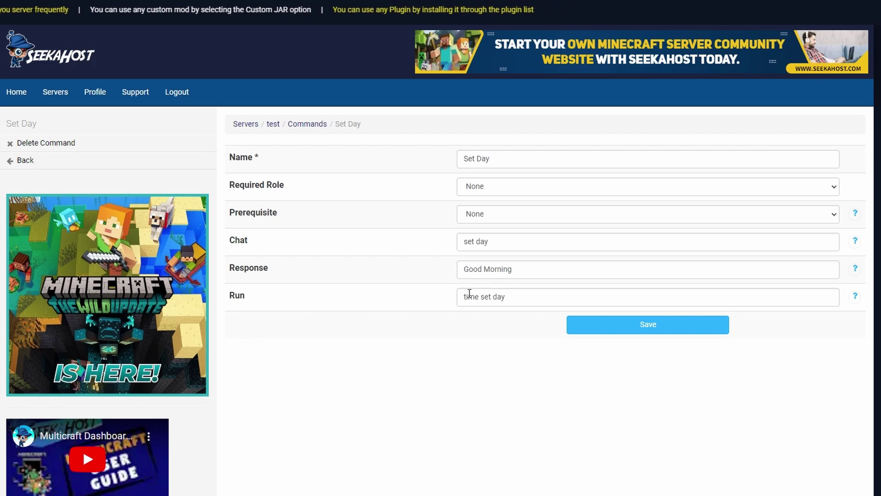
pyautogui.moveTo(459, 297); pyautogui.dragTo(516, 297)
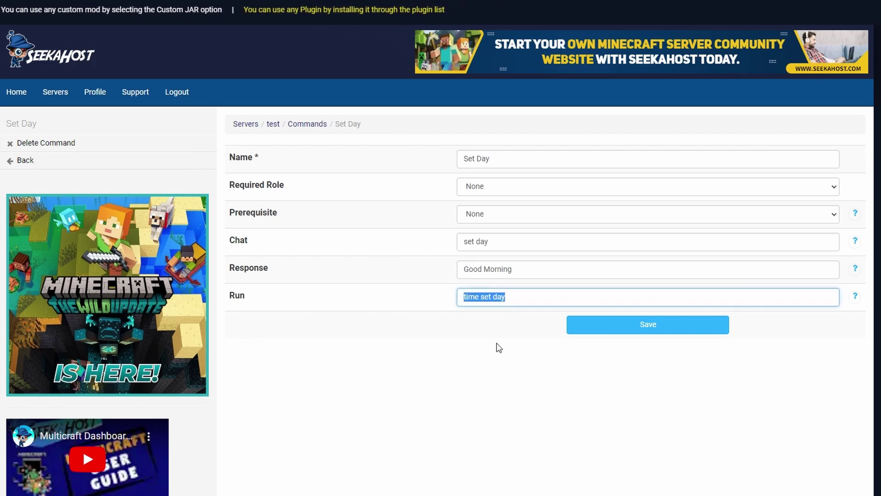
pyautogui.doubleClick(499, 297)
pyautogui.write('ni')
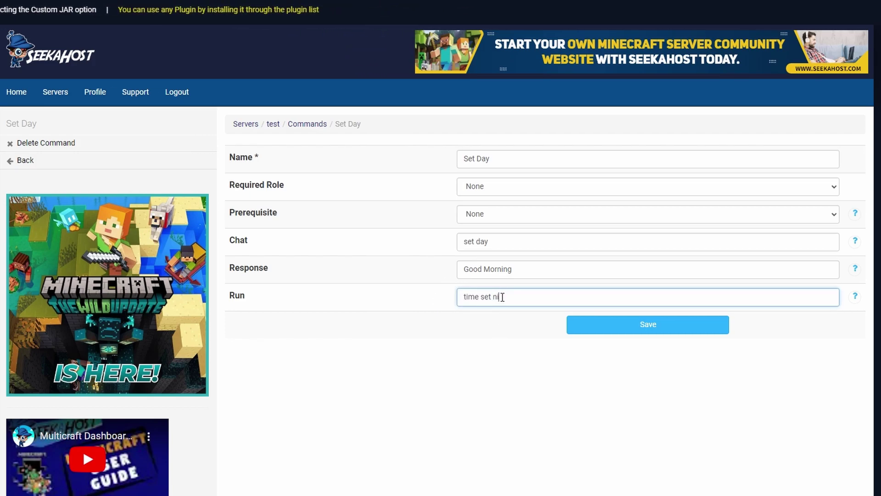
pyautogui.write('ght')
pyautogui.click(464, 364)
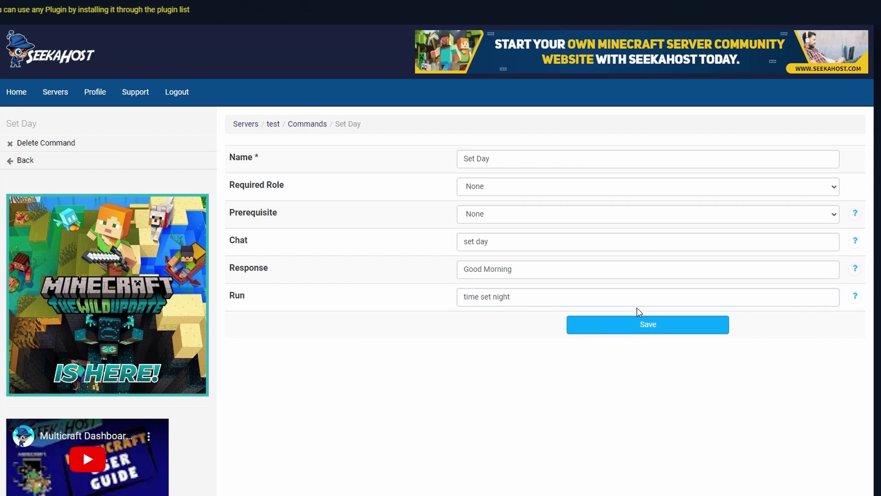
# Save the Set Day command and send 'reload' from the server console.
pyautogui.click(648, 326)
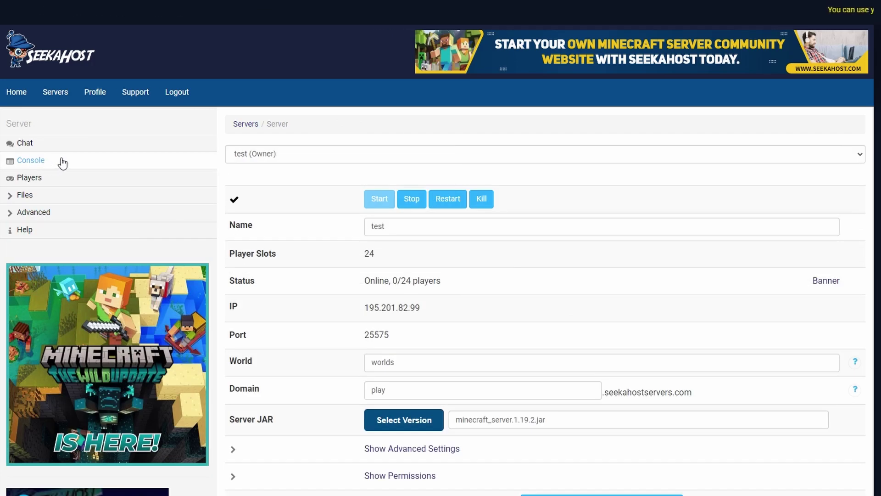
pyautogui.click(46, 161)
pyautogui.click(423, 420)
pyautogui.write('reload')
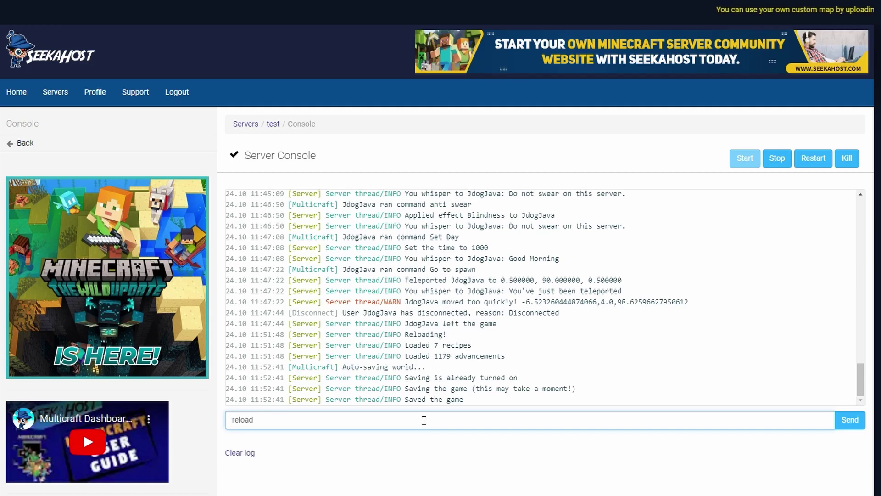
pyautogui.press('Return')
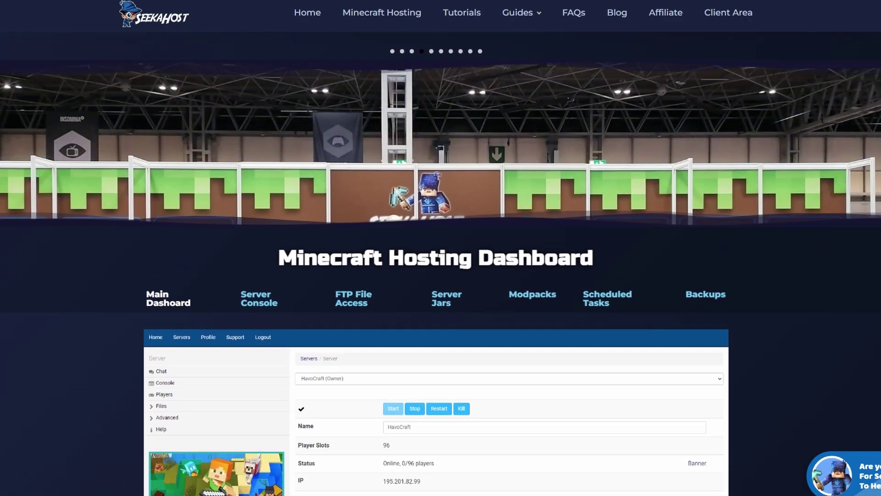
# Open the virtual dashboard preview and step through Server Chat, Console, Player Management and Configuration Files.
pyautogui.scroll(-6, 644, 320)
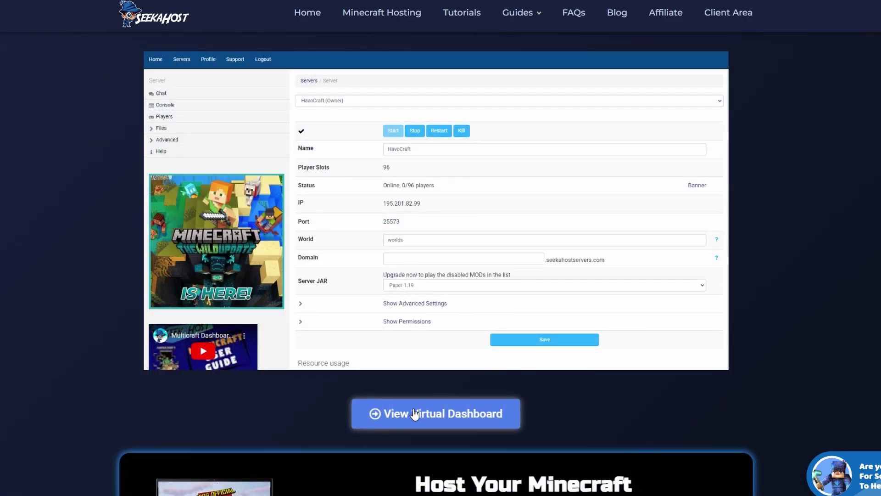
pyautogui.click(415, 414)
pyautogui.click(57, 111)
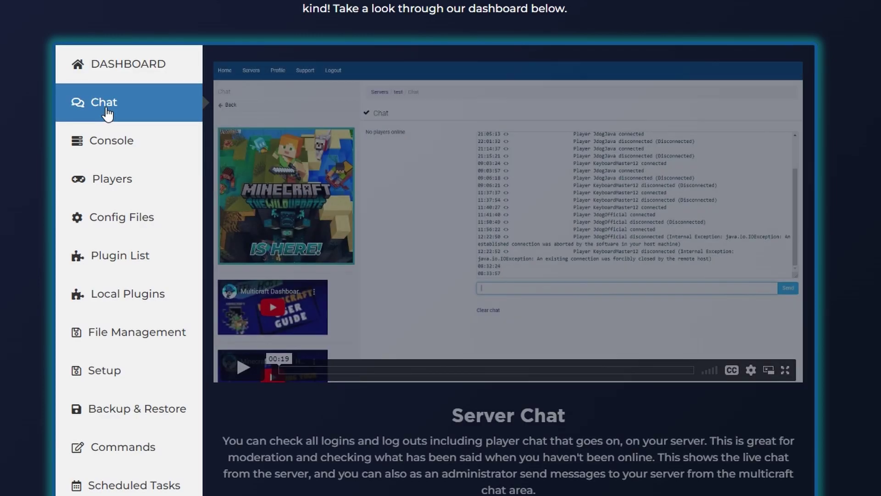
pyautogui.click(119, 149)
pyautogui.click(118, 184)
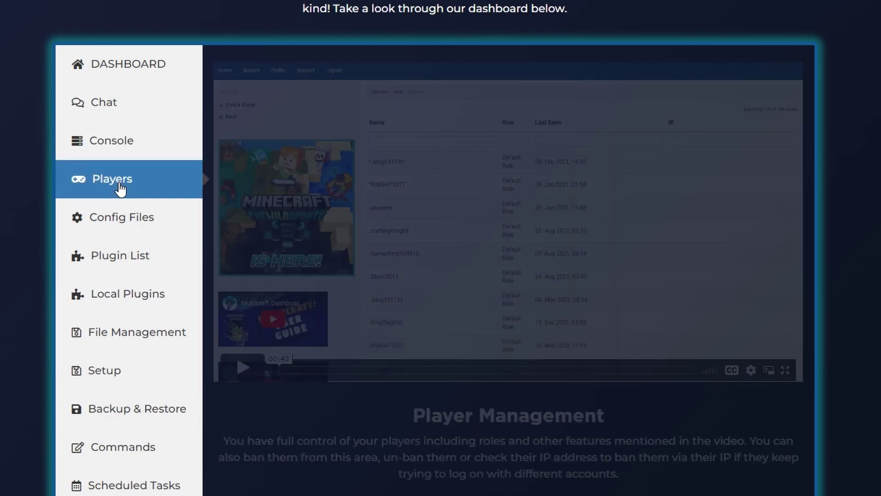
pyautogui.click(116, 232)
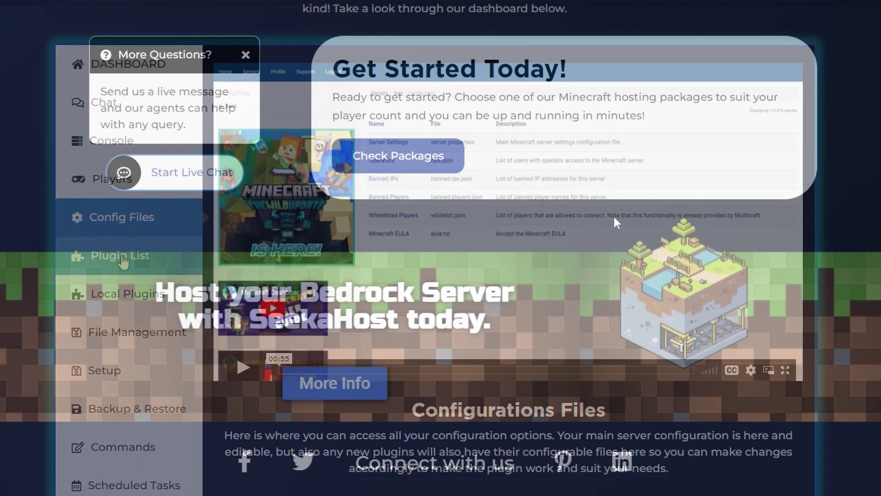